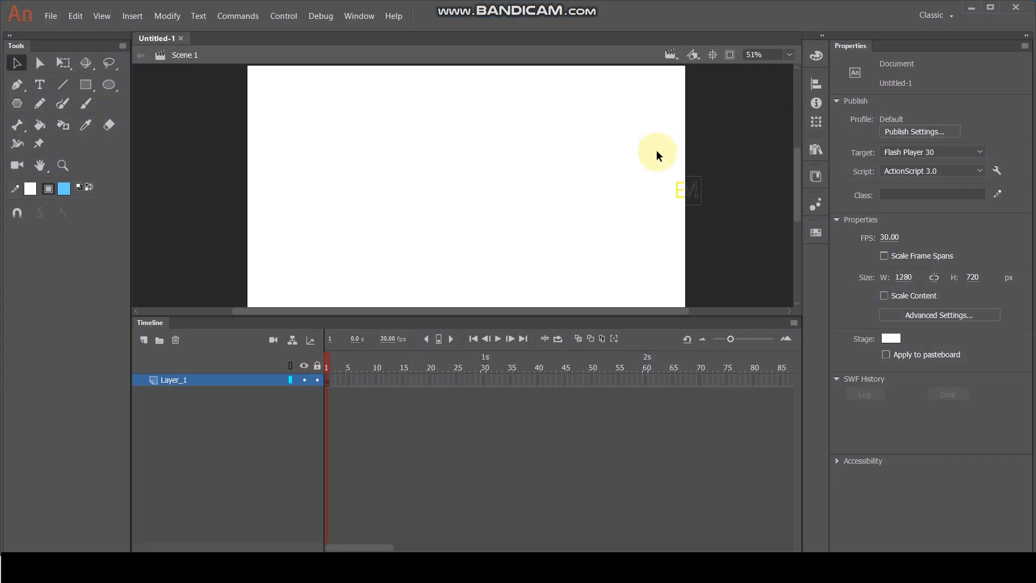
Shrink the timeline's height to enlarge the canvas area and centre the white stage in it
{"action": "left_click_drag", "start_coordinate": [513, 315], "coordinate": [513, 424]}
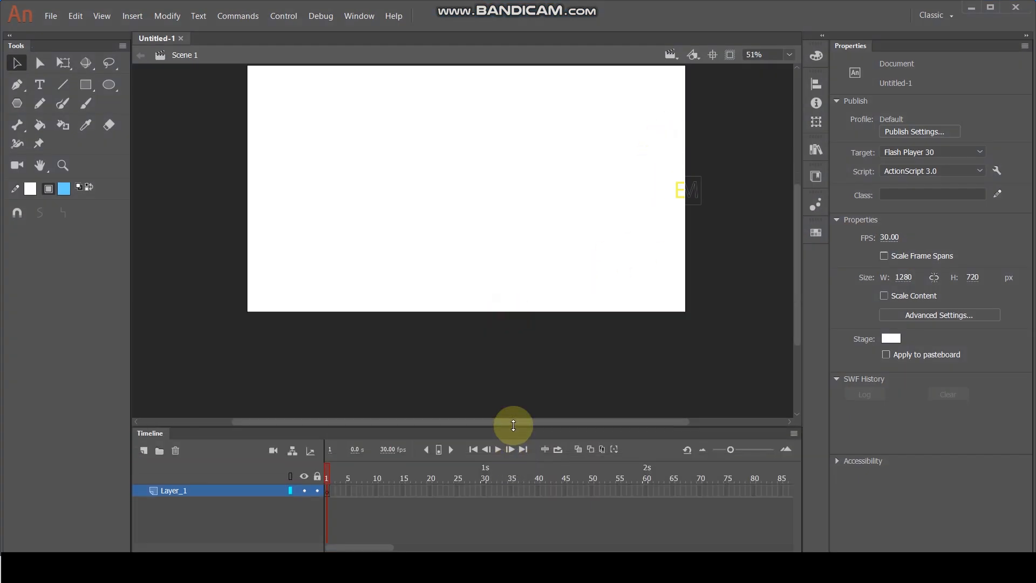
{"action": "left_click_drag", "start_coordinate": [493, 197], "coordinate": [490, 250]}
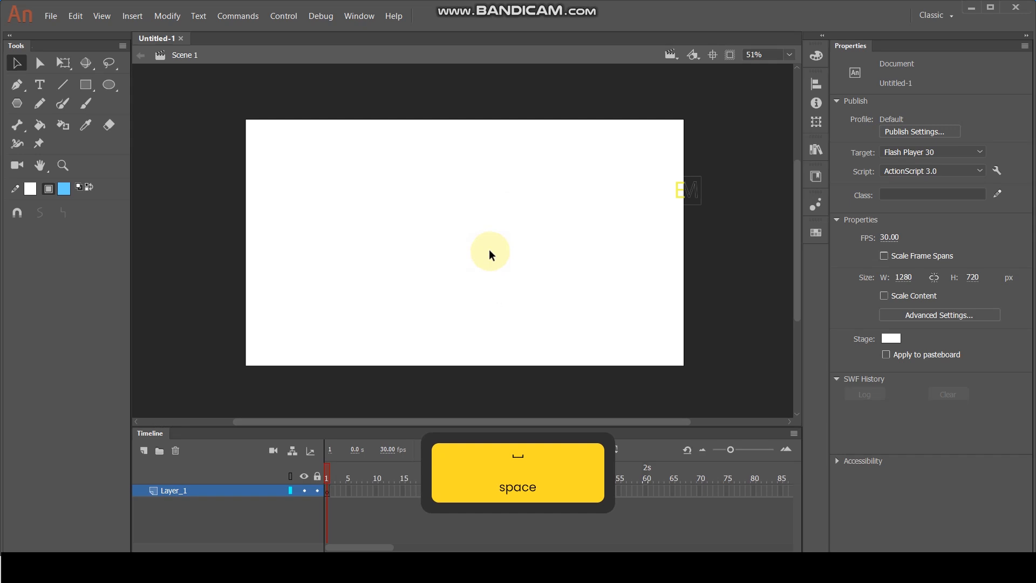
{"action": "left_click", "coordinate": [637, 242]}
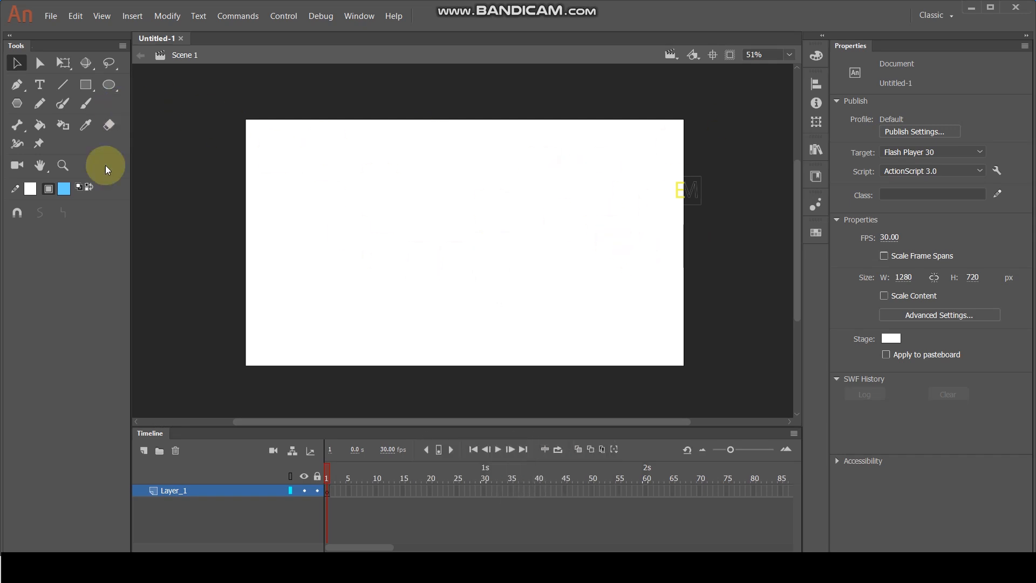
Set the fill to dark green and draw a circle about 197 px in diameter near the stage's lower-left corner
{"action": "left_click", "coordinate": [63, 187]}
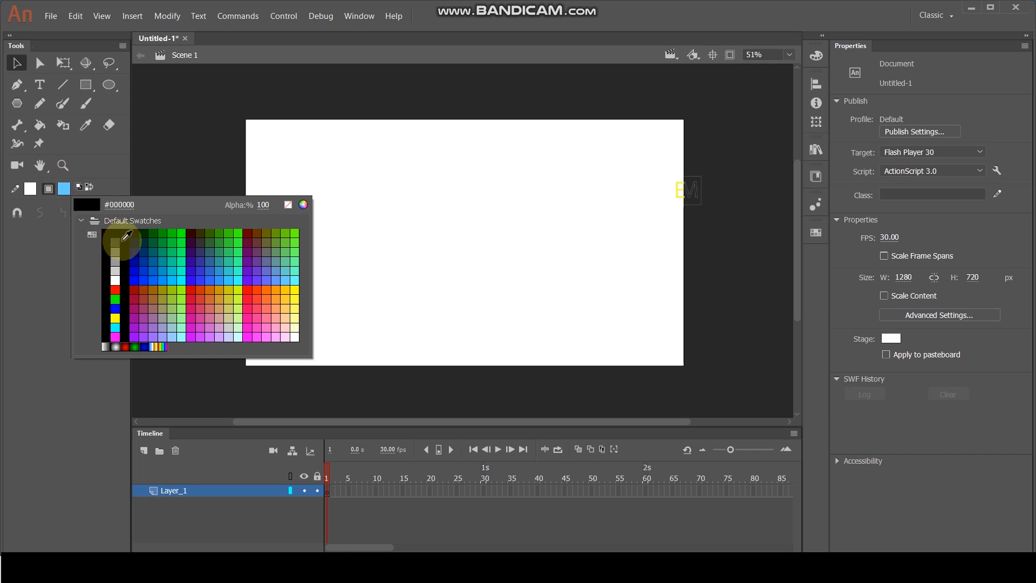
{"action": "left_click", "coordinate": [155, 229]}
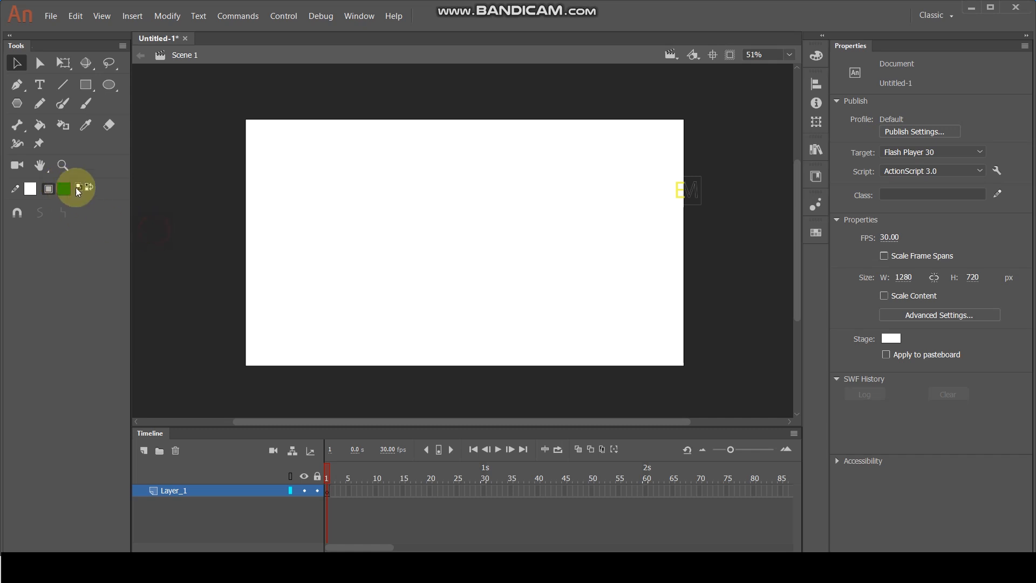
{"action": "left_click", "coordinate": [111, 87]}
{"action": "left_click_drag", "start_coordinate": [302, 309], "coordinate": [335, 342]}
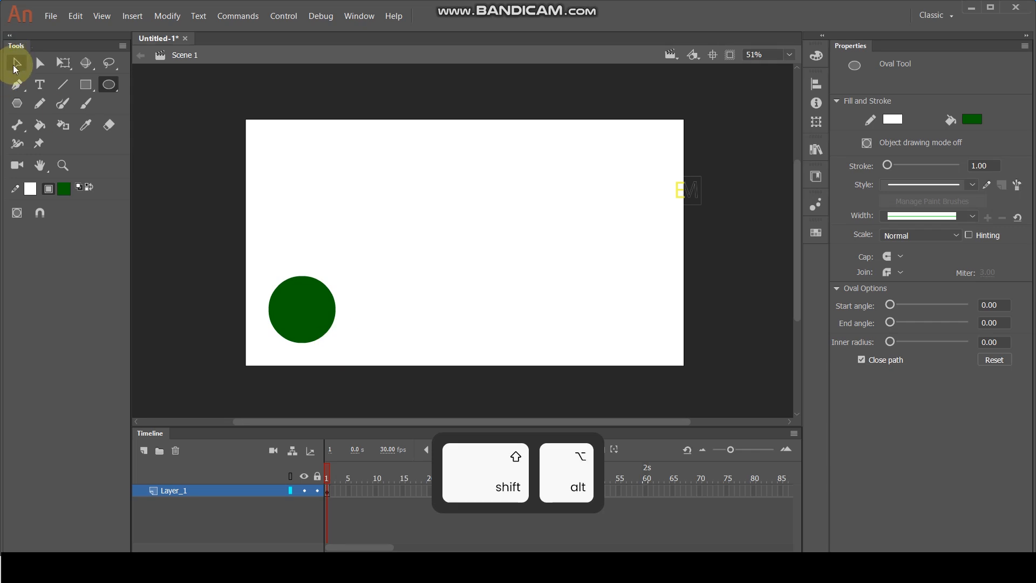
Convert the whole green circle, fill and outline, to a Graphic symbol with centre registration
{"action": "left_click", "coordinate": [16, 64]}
{"action": "left_click_drag", "start_coordinate": [241, 254], "coordinate": [361, 367]}
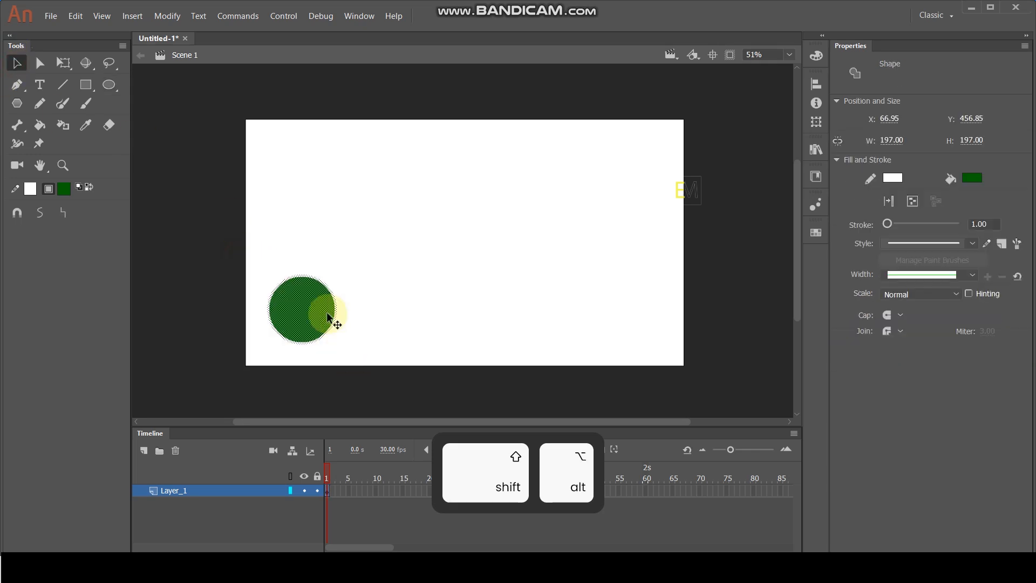
{"action": "key", "text": "F8"}
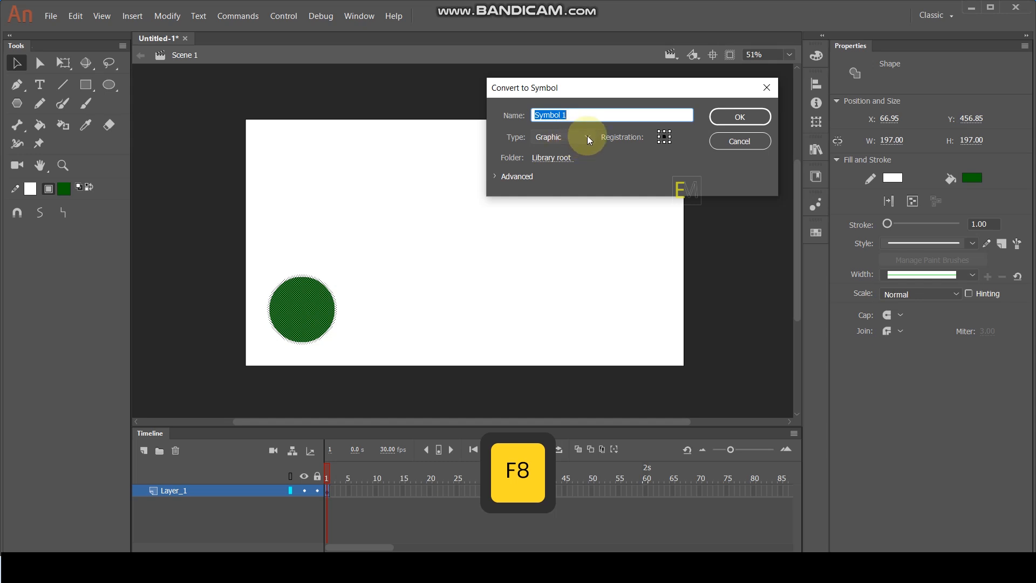
{"action": "left_click", "coordinate": [740, 117]}
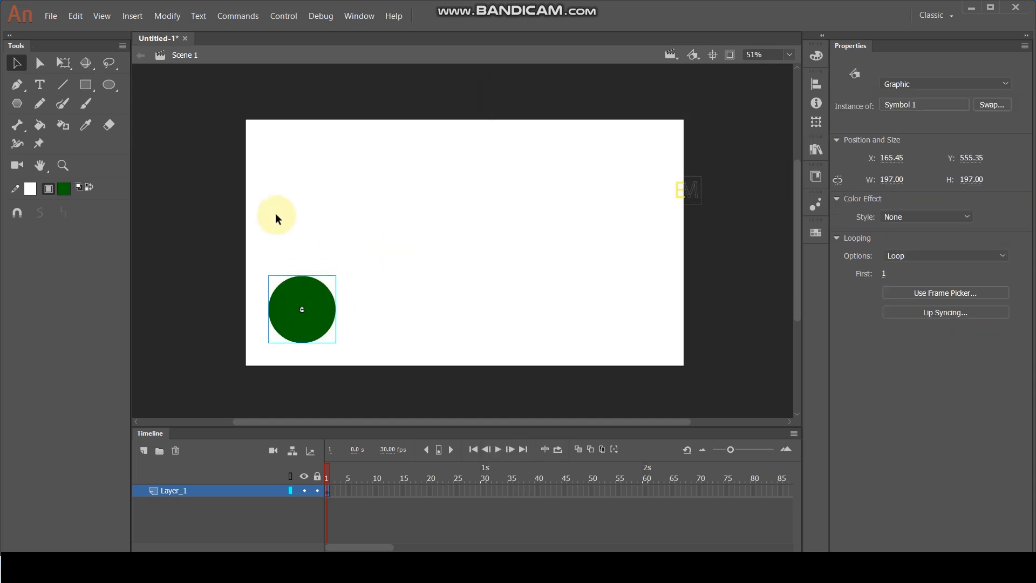
{"action": "left_click", "coordinate": [174, 13]}
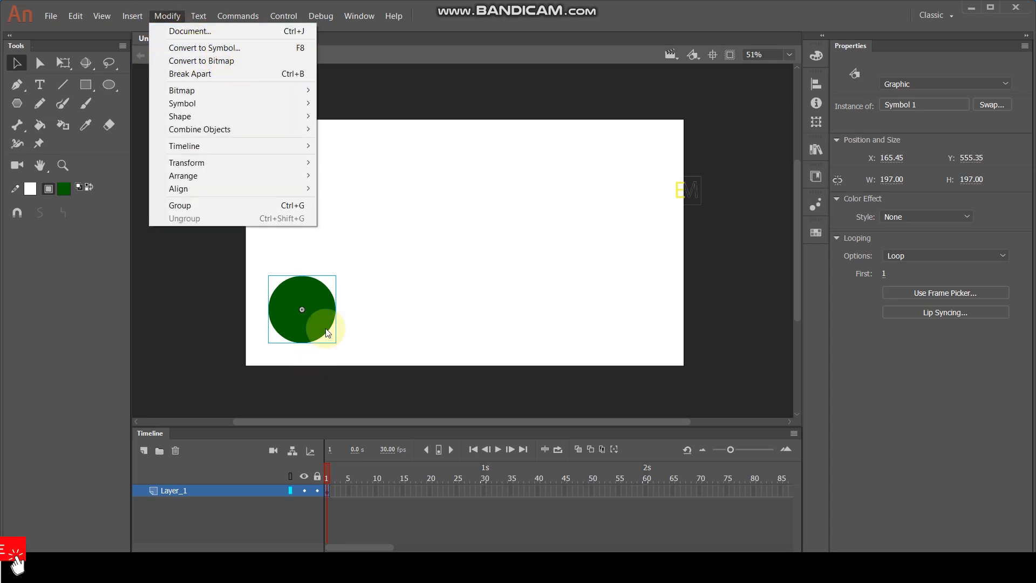
{"action": "left_click", "coordinate": [322, 325]}
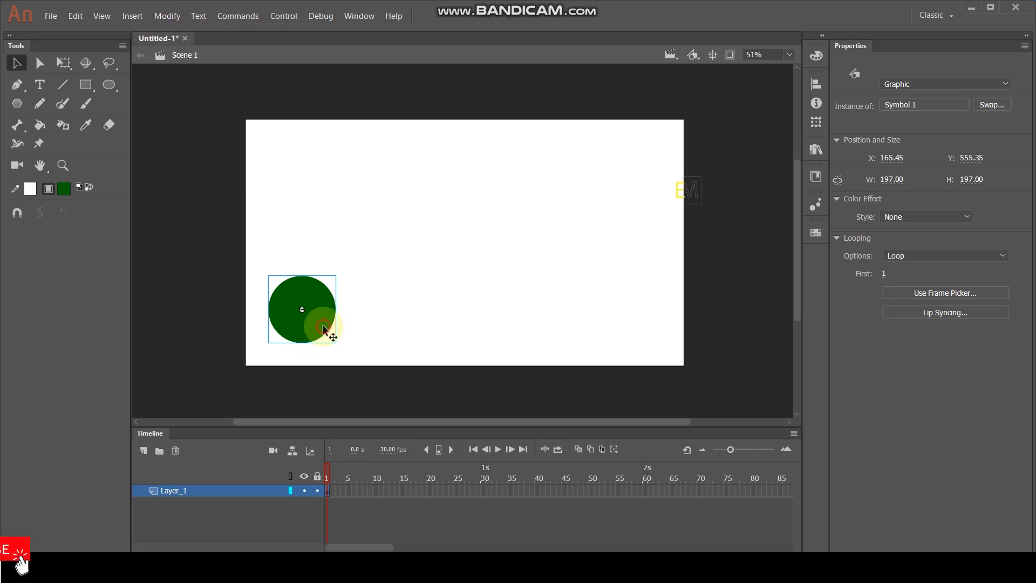
Add a classic motion guide to Layer_1
{"action": "left_click", "coordinate": [214, 491]}
{"action": "right_click", "coordinate": [234, 489]}
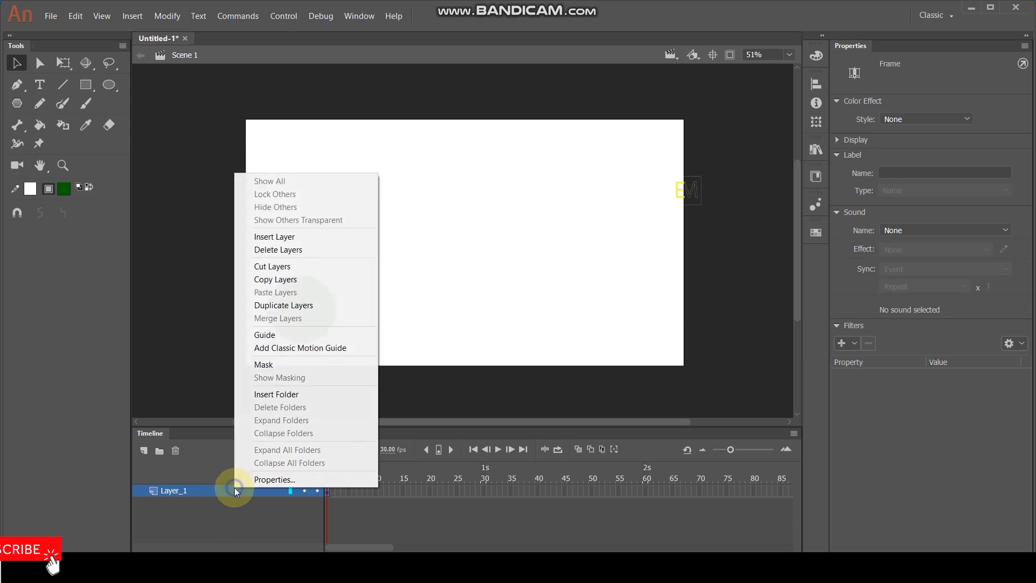
{"action": "left_click", "coordinate": [305, 348]}
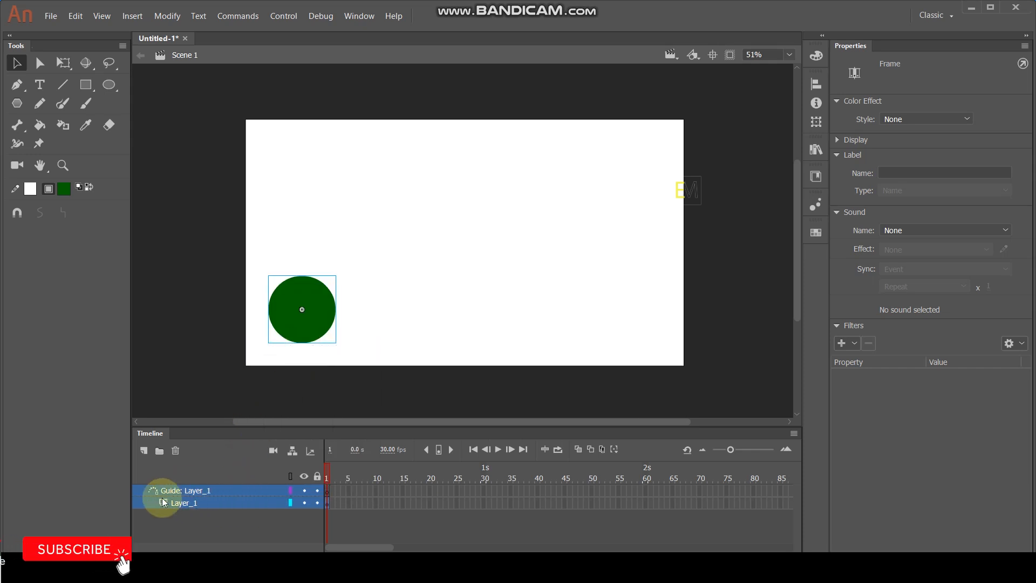
{"action": "left_click", "coordinate": [226, 490]}
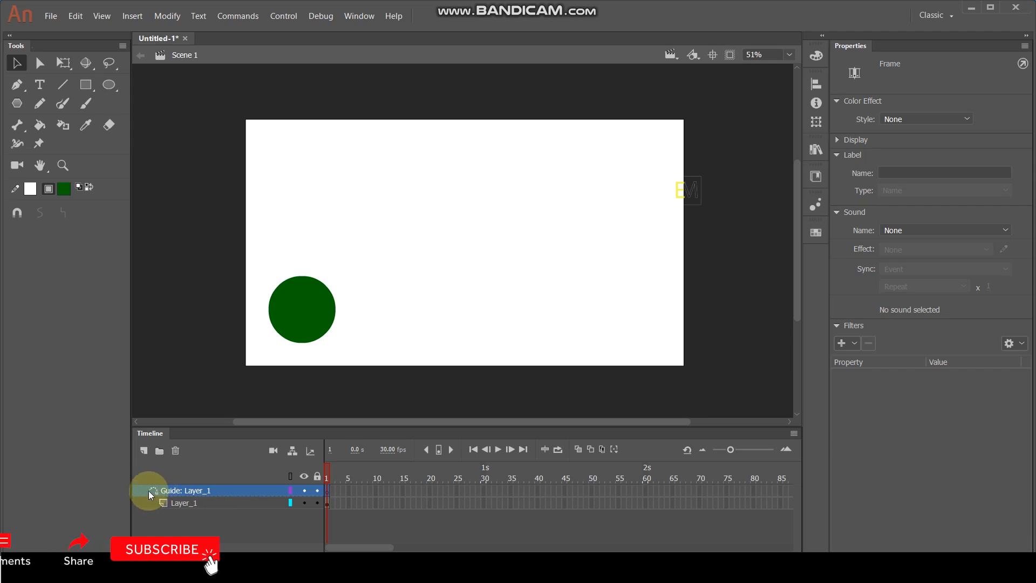
{"action": "left_click", "coordinate": [182, 503]}
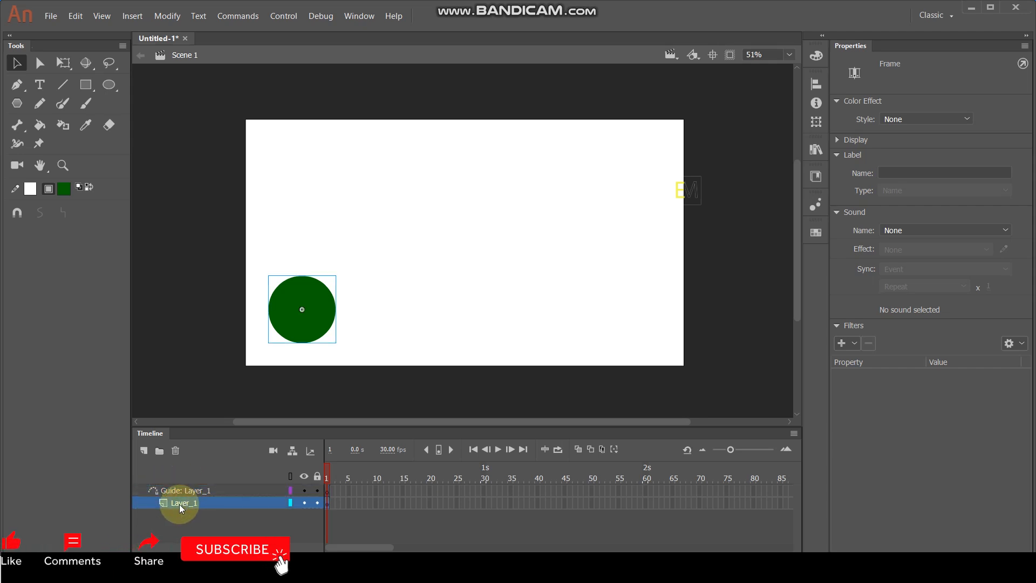
On the guide layer, paint a black looping path with the Paint Brush from the circle's centre to beyond the stage's upper-right edge
{"action": "left_click", "coordinate": [222, 490]}
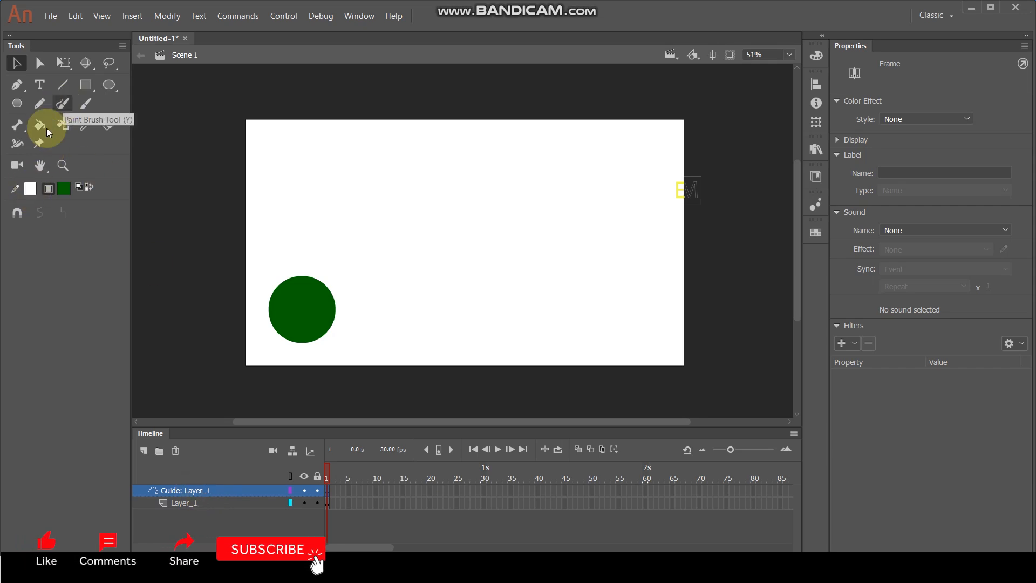
{"action": "left_click", "coordinate": [32, 192]}
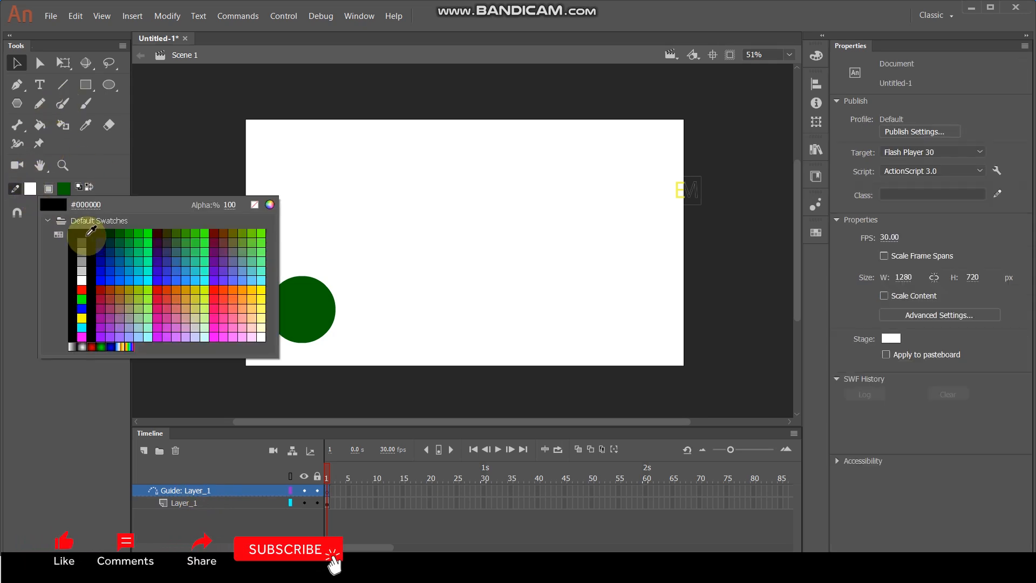
{"action": "left_click", "coordinate": [88, 235]}
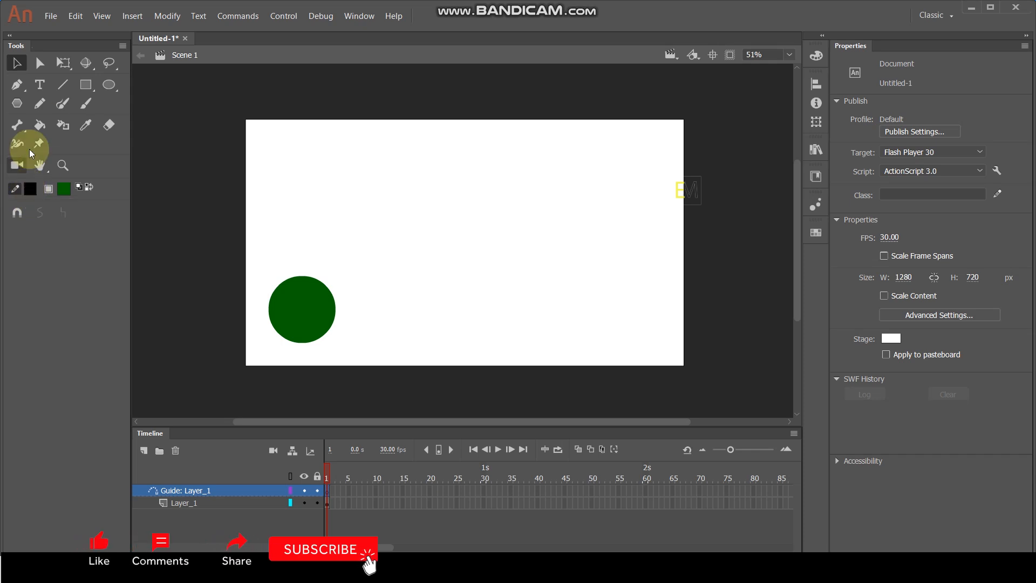
{"action": "left_click", "coordinate": [63, 103]}
{"action": "mouse_move", "coordinate": [304, 317]}
{"action": "left_mouse_down"}
{"action": "mouse_move", "coordinate": [318, 270]}
{"action": "mouse_move", "coordinate": [340, 257]}
{"action": "mouse_move", "coordinate": [380, 256]}
{"action": "mouse_move", "coordinate": [461, 278]}
{"action": "mouse_move", "coordinate": [537, 269]}
{"action": "mouse_move", "coordinate": [552, 241]}
{"action": "mouse_move", "coordinate": [544, 227]}
{"action": "mouse_move", "coordinate": [511, 216]}
{"action": "mouse_move", "coordinate": [471, 228]}
{"action": "mouse_move", "coordinate": [467, 244]}
{"action": "mouse_move", "coordinate": [494, 270]}
{"action": "mouse_move", "coordinate": [554, 281]}
{"action": "mouse_move", "coordinate": [571, 309]}
{"action": "mouse_move", "coordinate": [482, 323]}
{"action": "mouse_move", "coordinate": [367, 217]}
{"action": "mouse_move", "coordinate": [375, 188]}
{"action": "mouse_move", "coordinate": [452, 169]}
{"action": "mouse_move", "coordinate": [581, 187]}
{"action": "mouse_move", "coordinate": [668, 183]}
{"action": "mouse_move", "coordinate": [726, 144]}
{"action": "left_mouse_up"}
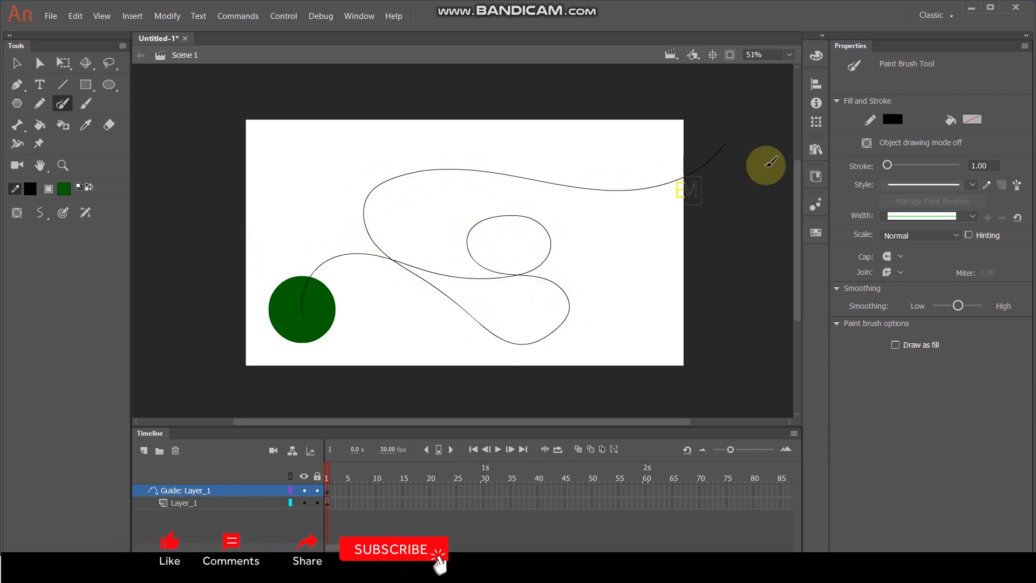
Align the circle's centre precisely with the start of the guide path, at about X 169, Y 574
{"action": "left_click", "coordinate": [15, 64]}
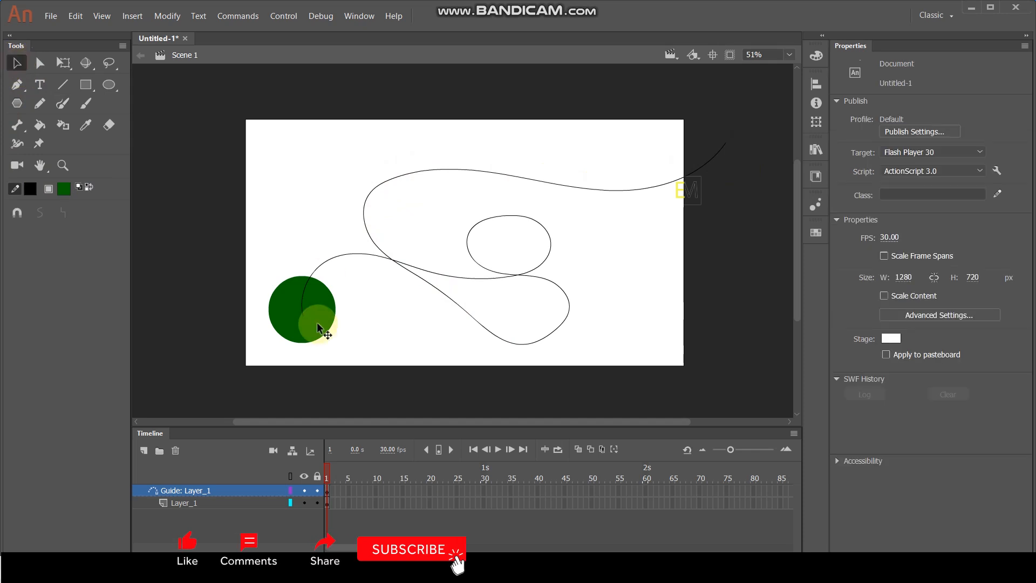
{"action": "left_click", "coordinate": [335, 316]}
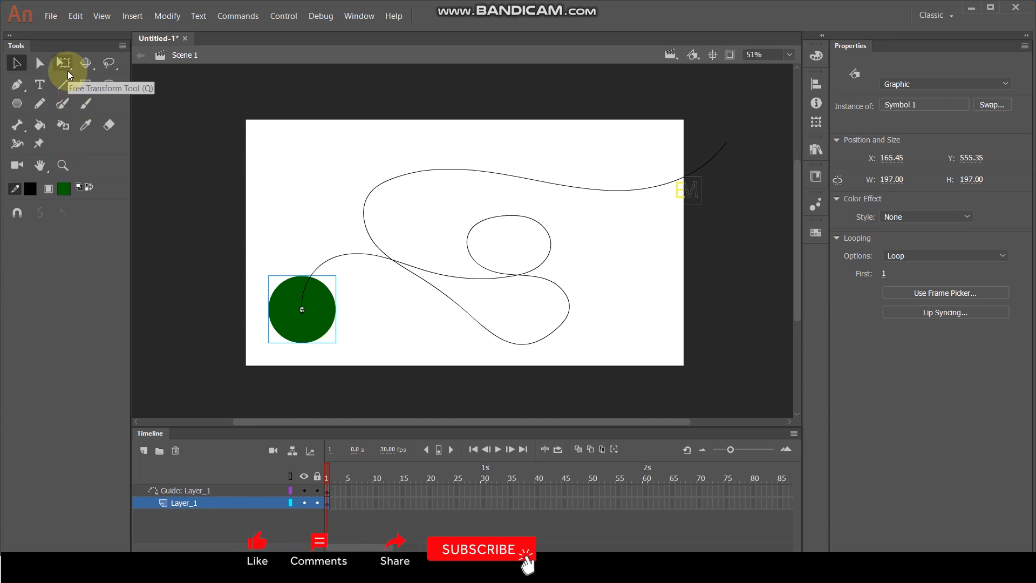
{"action": "left_click_drag", "start_coordinate": [319, 306], "coordinate": [324, 318]}
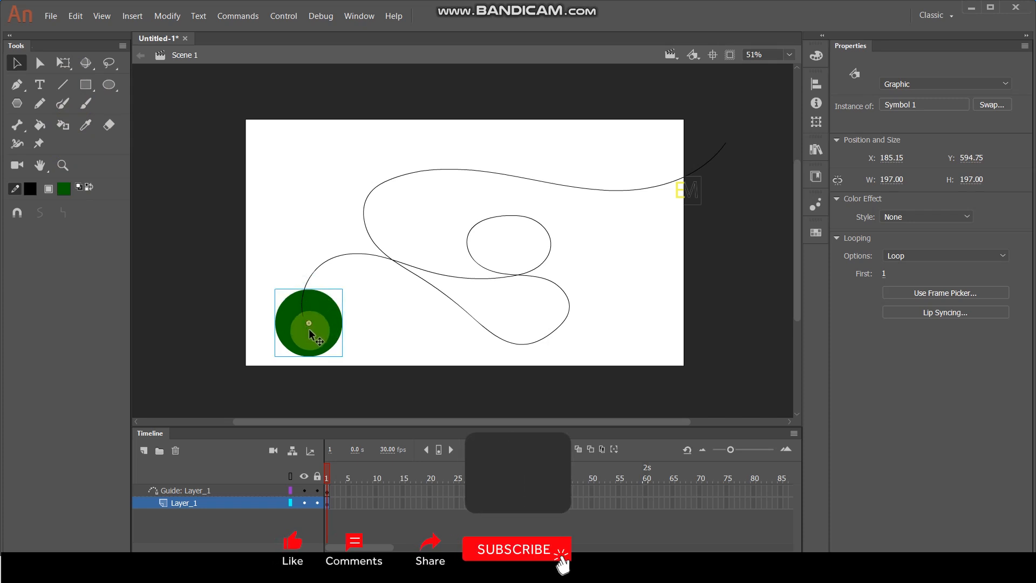
{"action": "scroll", "coordinate": [316, 322], "scroll_direction": "up", "scroll_amount": 6, "text": "ctrl"}
{"action": "left_click_drag", "start_coordinate": [325, 314], "coordinate": [275, 248]}
{"action": "scroll", "coordinate": [277, 248], "scroll_direction": "up", "scroll_amount": 5, "text": "ctrl"}
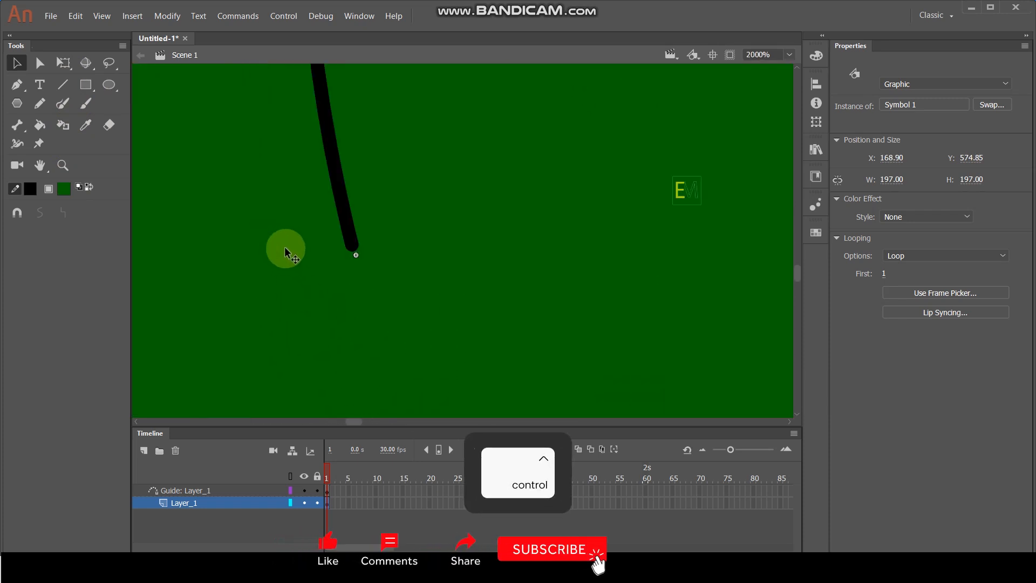
{"action": "left_click_drag", "start_coordinate": [391, 257], "coordinate": [390, 247]}
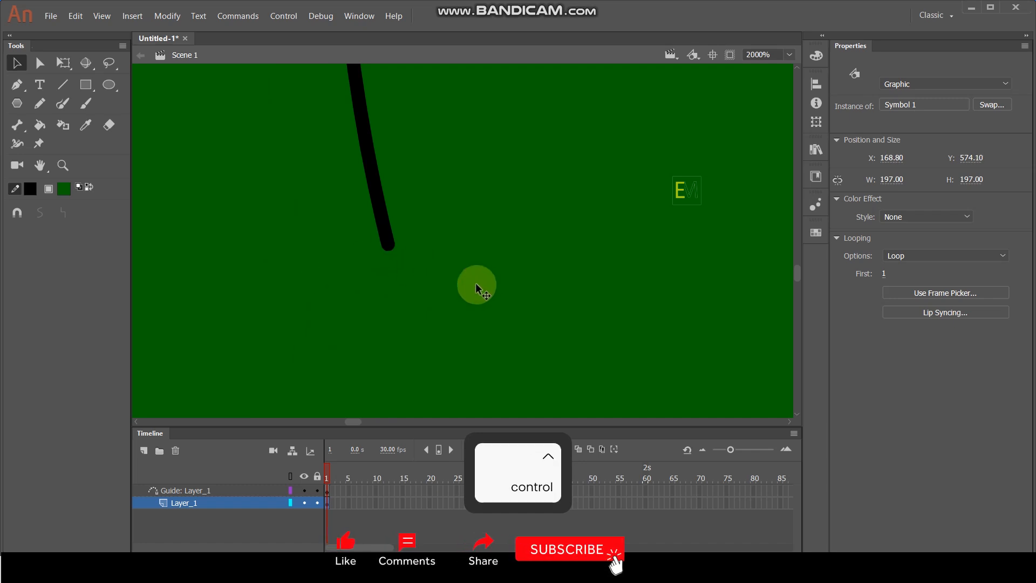
{"action": "scroll", "coordinate": [410, 253], "scroll_direction": "down", "scroll_amount": 8, "text": "ctrl"}
{"action": "scroll", "coordinate": [540, 259], "scroll_direction": "down", "scroll_amount": 3, "text": "ctrl"}
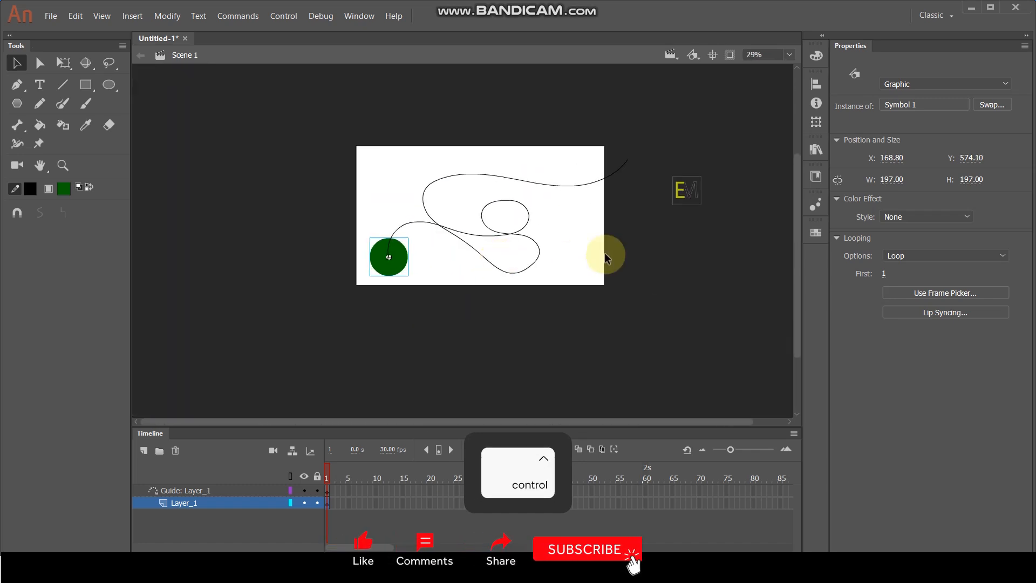
{"action": "scroll", "coordinate": [606, 254], "scroll_direction": "up", "scroll_amount": 1, "text": "ctrl"}
Insert keyframes at frame 150 on both the guide layer and Layer_1
{"action": "left_click_drag", "start_coordinate": [361, 549], "coordinate": [471, 543]}
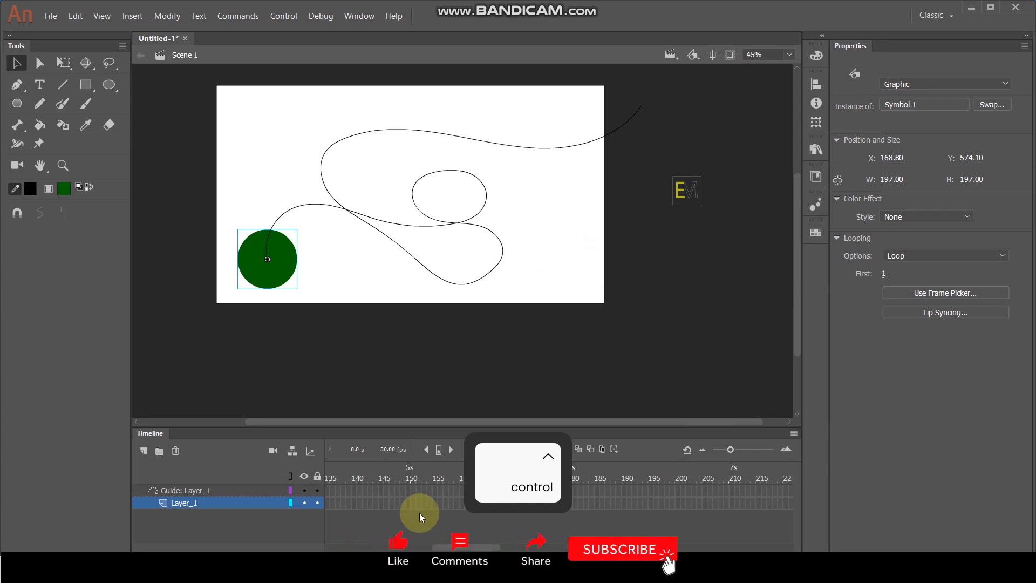
{"action": "left_click", "coordinate": [407, 503]}
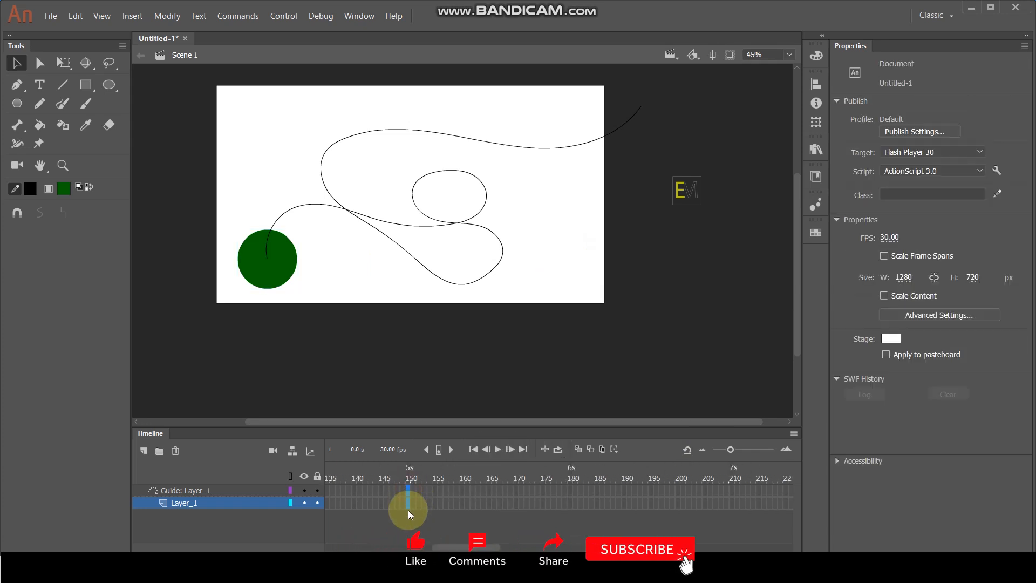
{"action": "key", "text": "F6"}
{"action": "left_click", "coordinate": [664, 301]}
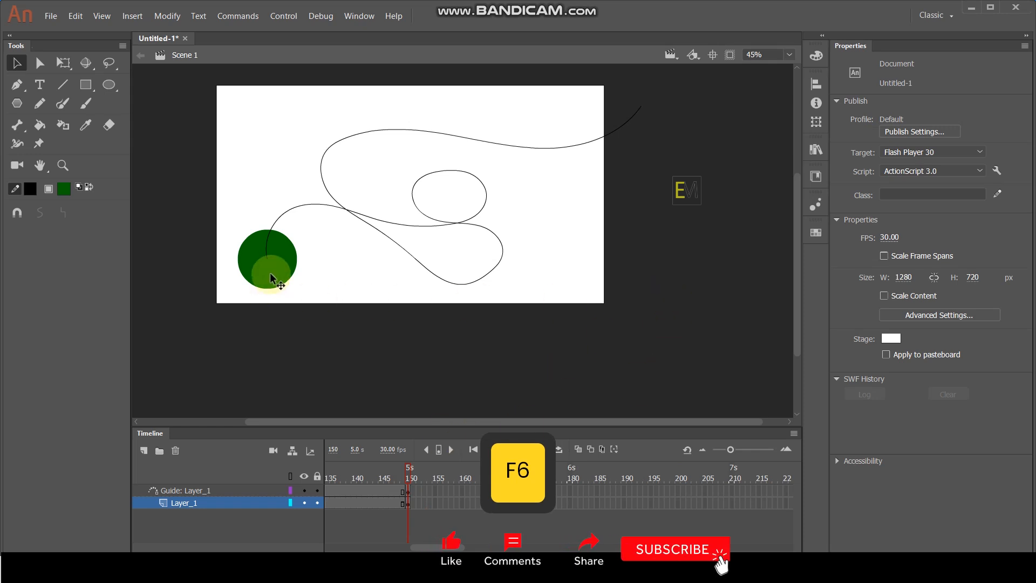
At frame 150, move the circle's centre onto the far end of the guide path, at about X 1402, Y 70
{"action": "left_click_drag", "start_coordinate": [271, 275], "coordinate": [651, 128]}
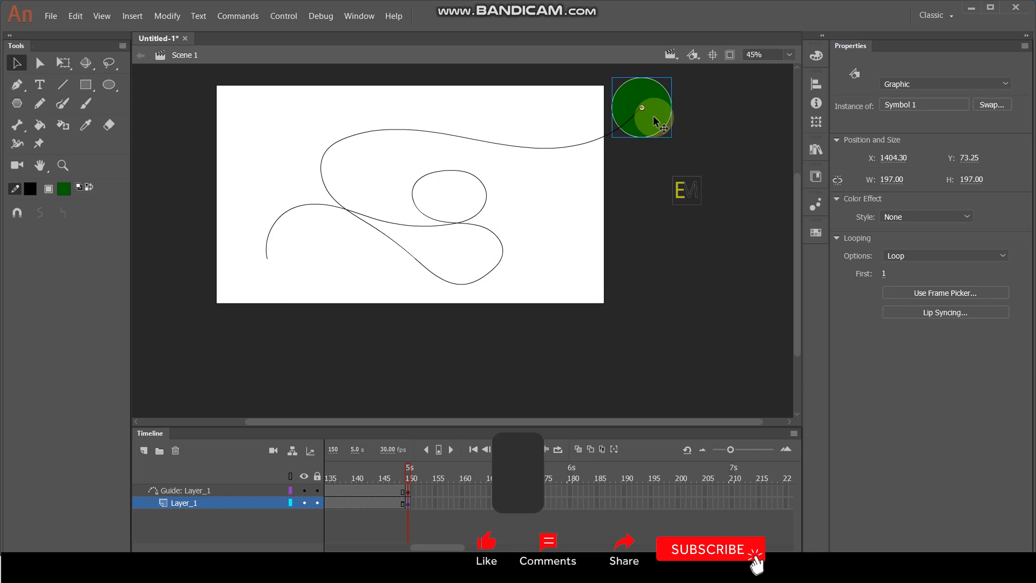
{"action": "scroll", "coordinate": [651, 130], "scroll_direction": "up", "scroll_amount": 5}
{"action": "scroll", "coordinate": [596, 169], "scroll_direction": "up", "scroll_amount": 2}
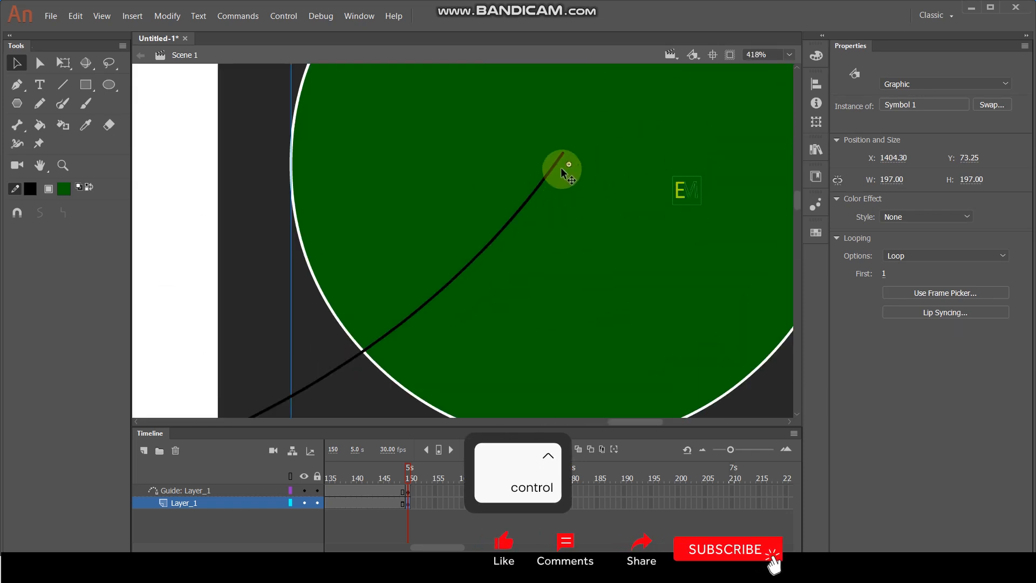
{"action": "left_click_drag", "start_coordinate": [566, 165], "coordinate": [563, 156]}
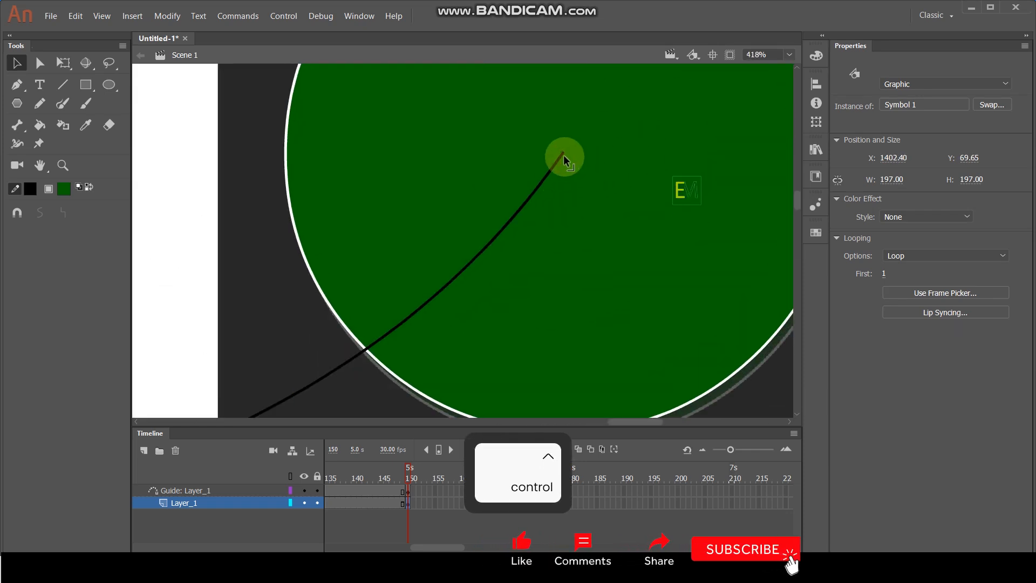
{"action": "scroll", "coordinate": [593, 153], "scroll_direction": "up", "scroll_amount": 5}
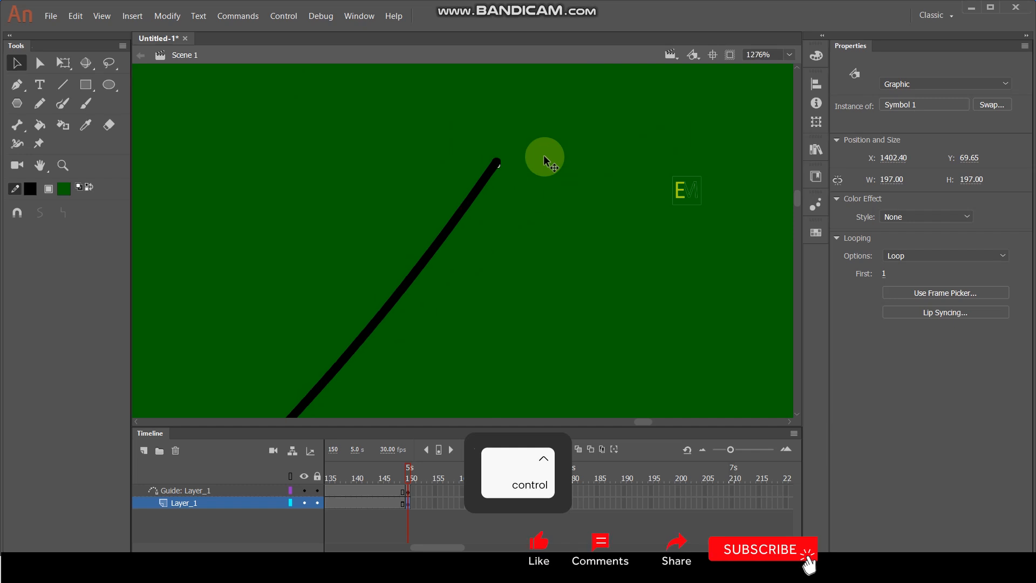
{"action": "scroll", "coordinate": [544, 158], "scroll_direction": "down", "scroll_amount": 10}
{"action": "left_click", "coordinate": [595, 274]}
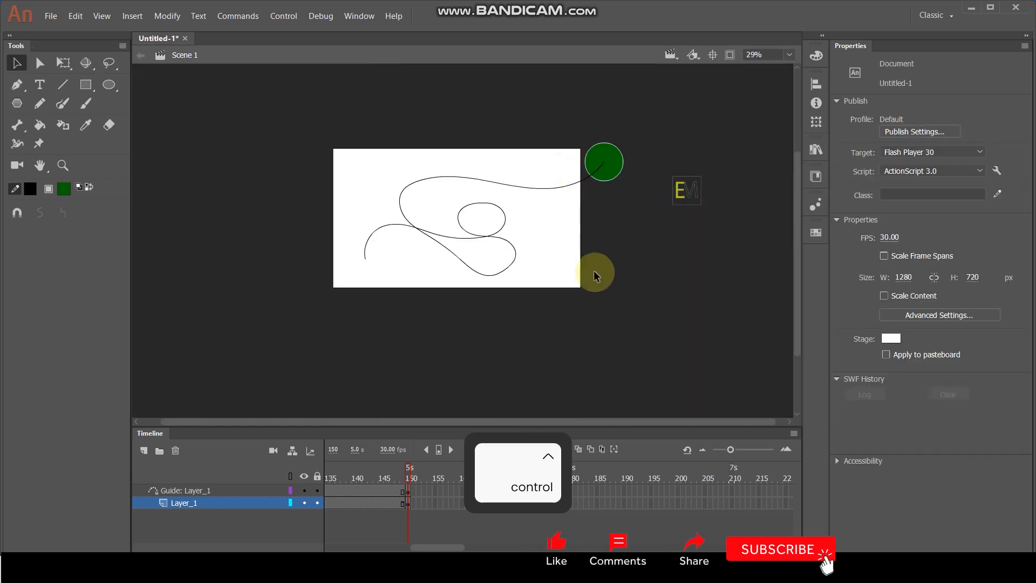
Create a classic tween on Layer_1 between the keyframes at frames 1 and 150
{"action": "left_click_drag", "start_coordinate": [426, 550], "coordinate": [370, 548]}
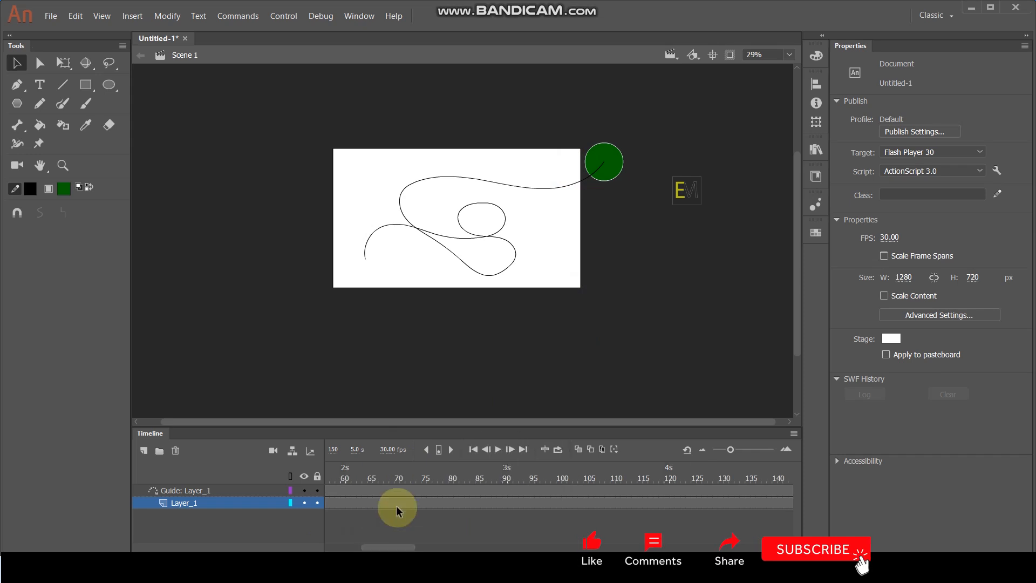
{"action": "left_click", "coordinate": [396, 506]}
{"action": "right_click", "coordinate": [396, 506]}
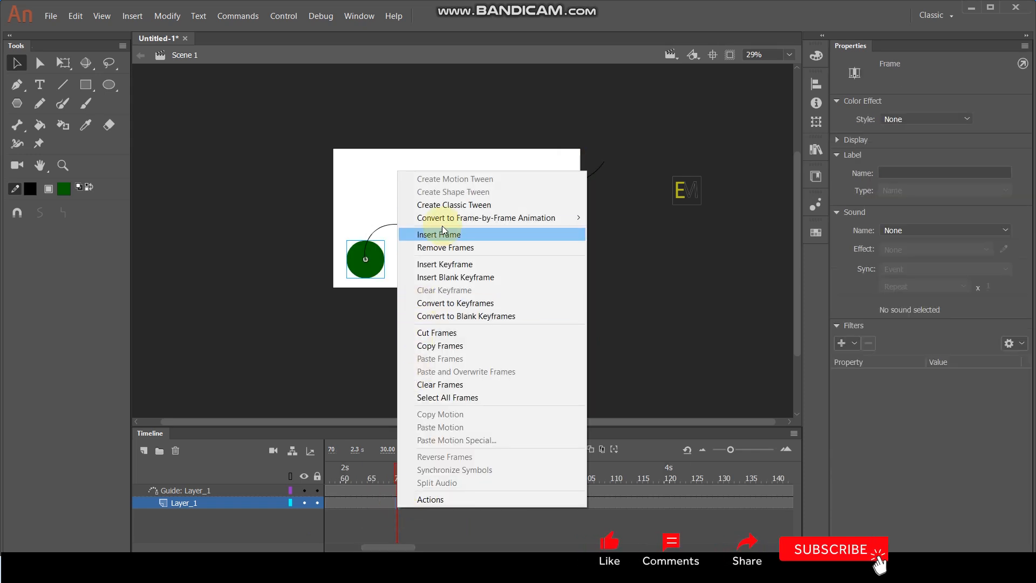
{"action": "left_click", "coordinate": [441, 205]}
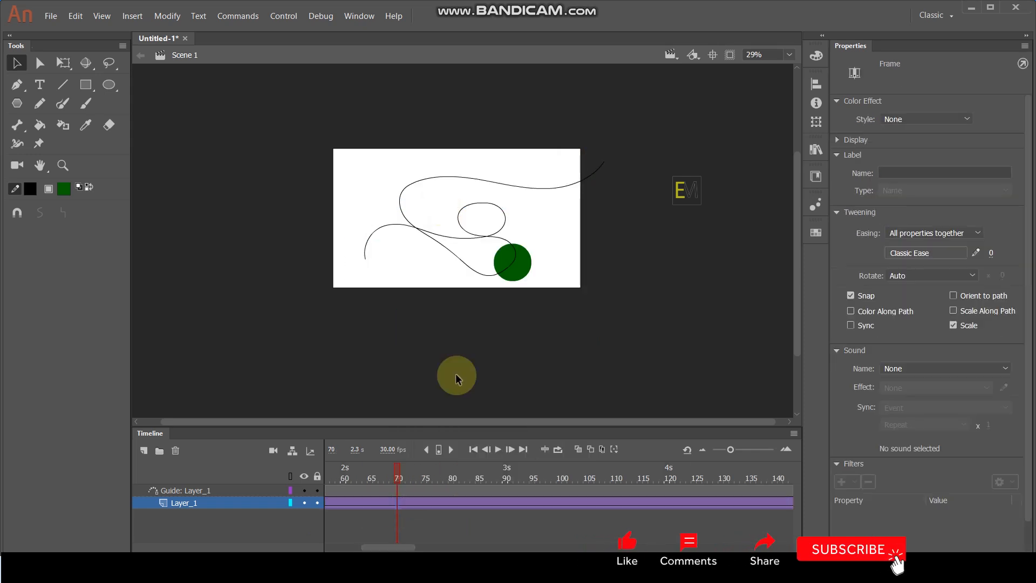
Scrub through the tween and return to frame 1, examining how the green circle follows the guide path
{"action": "left_click_drag", "start_coordinate": [395, 476], "coordinate": [232, 506]}
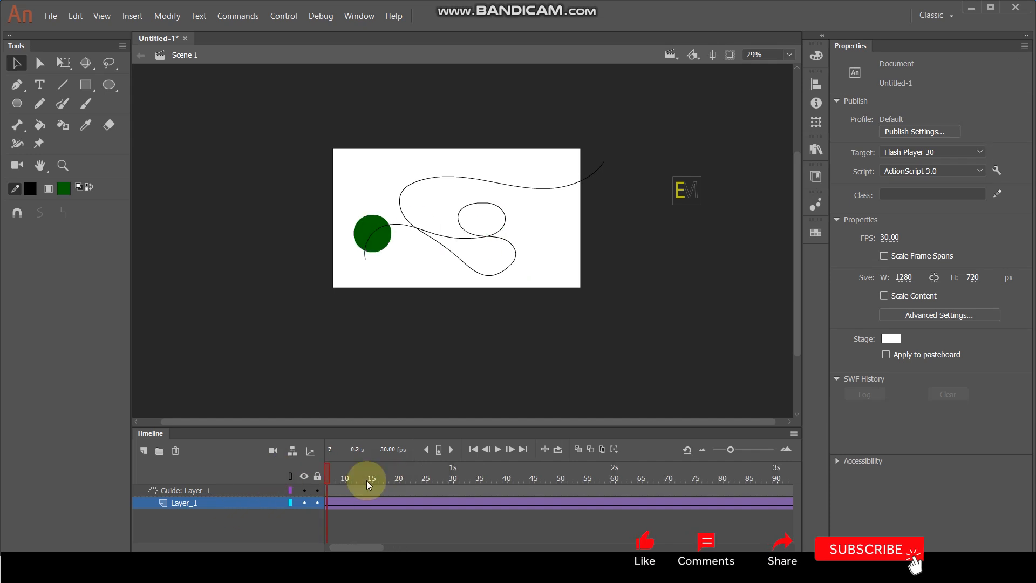
{"action": "left_click_drag", "start_coordinate": [331, 476], "coordinate": [310, 478]}
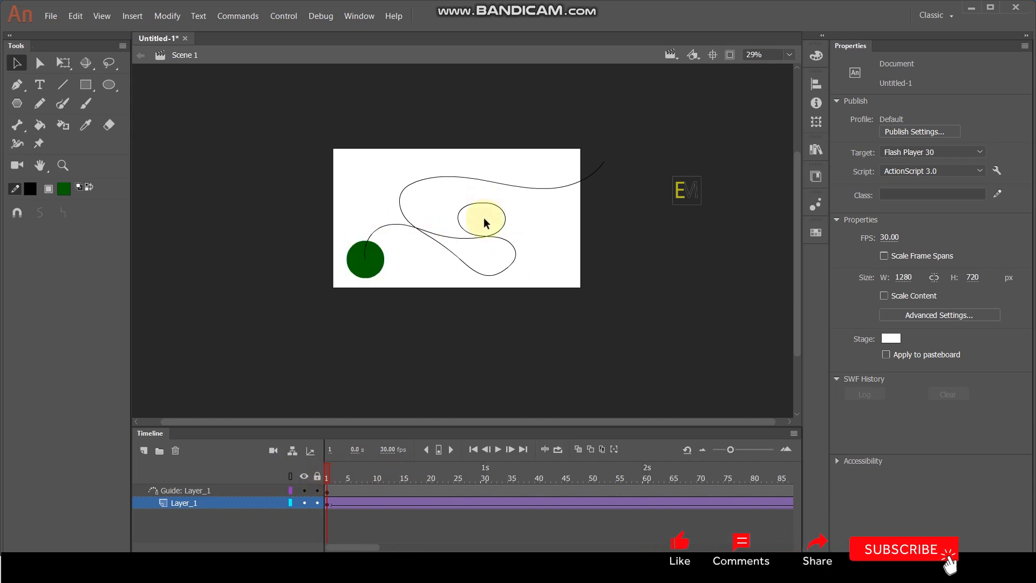
{"action": "scroll", "coordinate": [488, 223], "scroll_direction": "up", "scroll_amount": 3}
{"action": "scroll", "coordinate": [518, 292], "scroll_direction": "up", "scroll_amount": 1}
{"action": "scroll", "coordinate": [521, 293], "scroll_direction": "down", "scroll_amount": 3}
{"action": "scroll", "coordinate": [517, 293], "scroll_direction": "up", "scroll_amount": 3}
{"action": "scroll", "coordinate": [520, 289], "scroll_direction": "down", "scroll_amount": 3}
{"action": "scroll", "coordinate": [510, 266], "scroll_direction": "up", "scroll_amount": 2}
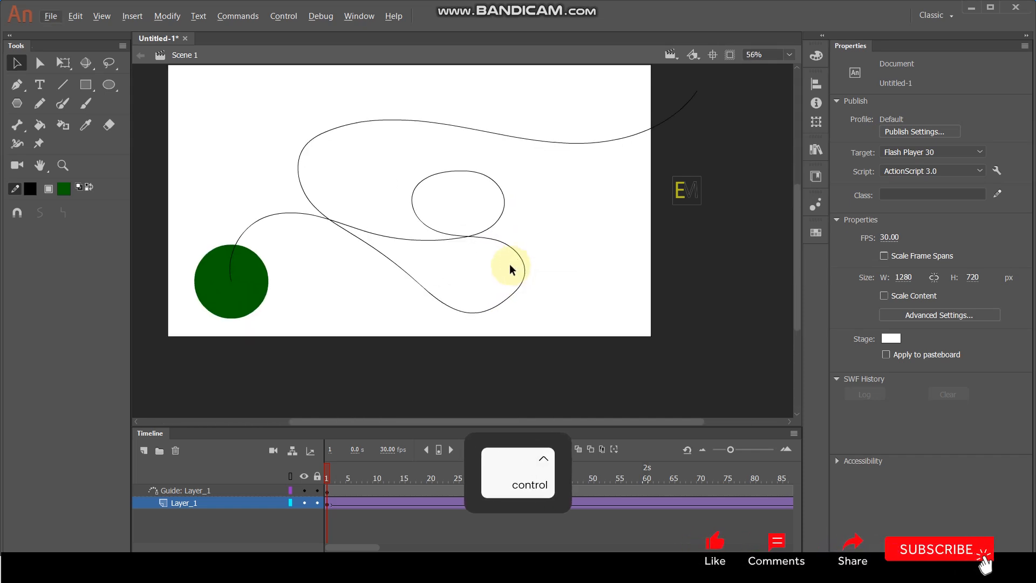
{"action": "key", "text": "space"}
{"action": "left_click_drag", "start_coordinate": [565, 234], "coordinate": [605, 282]}
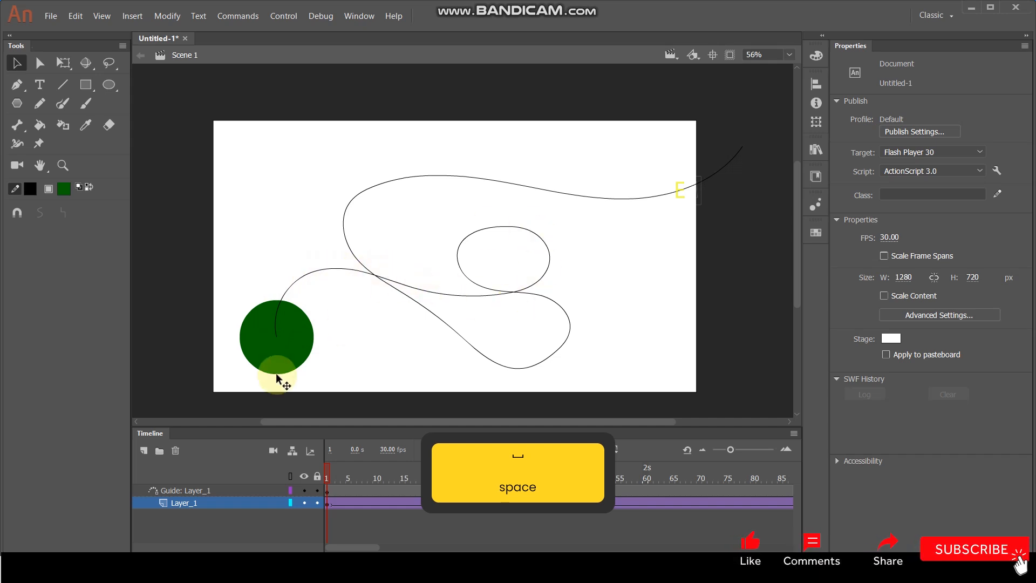
{"action": "left_click_drag", "start_coordinate": [328, 474], "coordinate": [298, 532]}
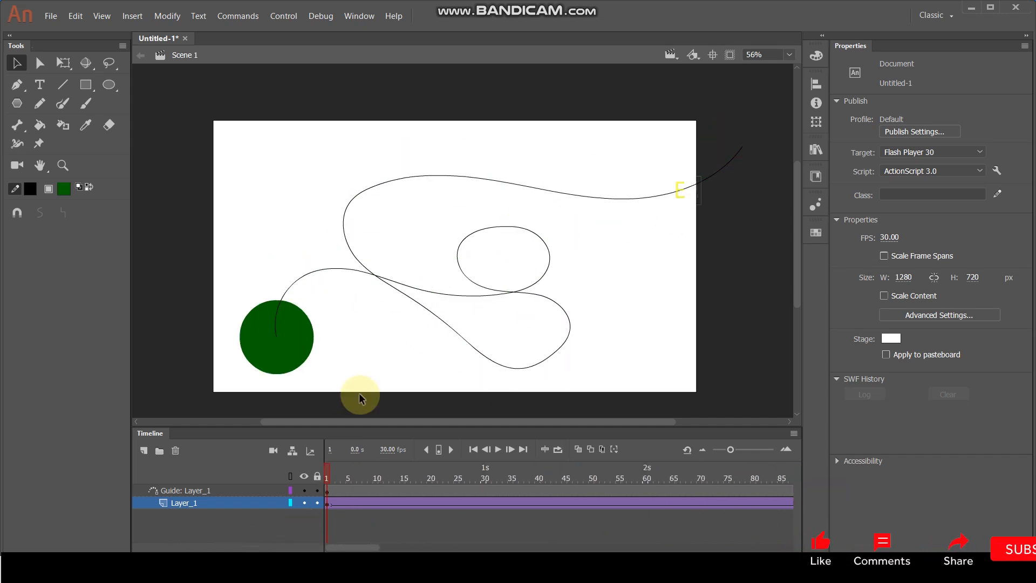
Test the movie and maximize the preview window to check the circle's motion
{"action": "key", "text": "ctrl"}
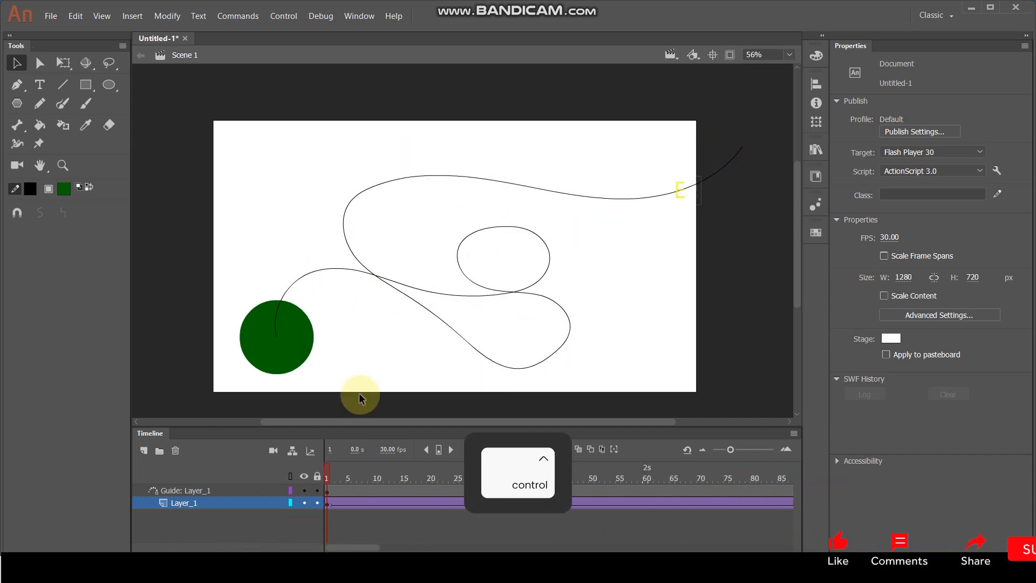
{"action": "key", "text": "ctrl+Return"}
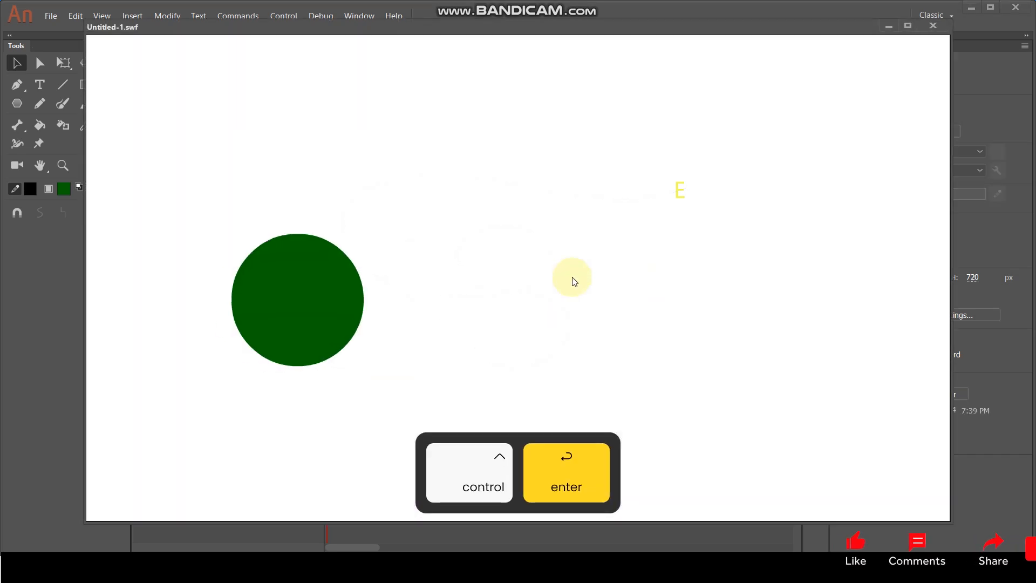
{"action": "left_click", "coordinate": [908, 25]}
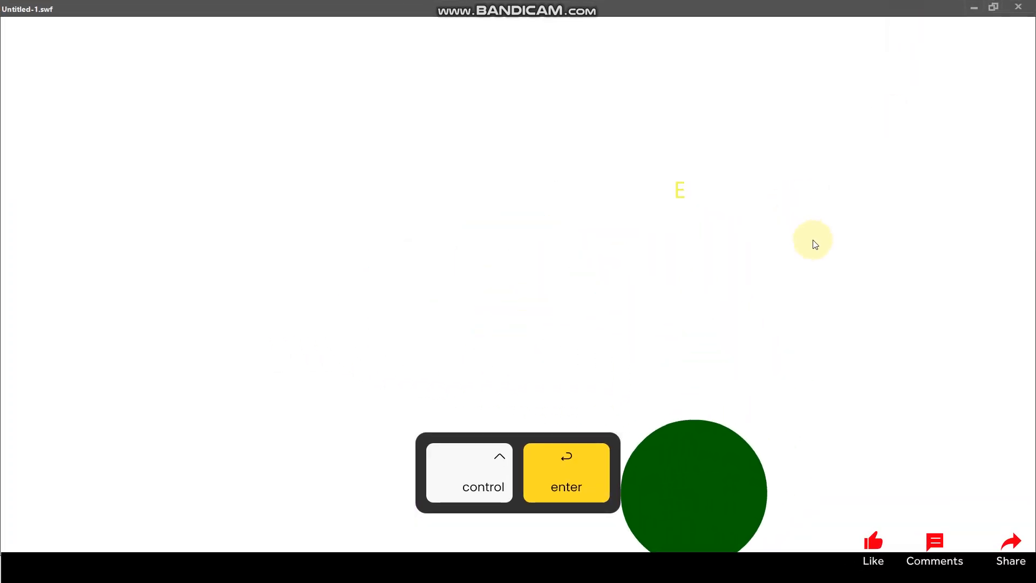